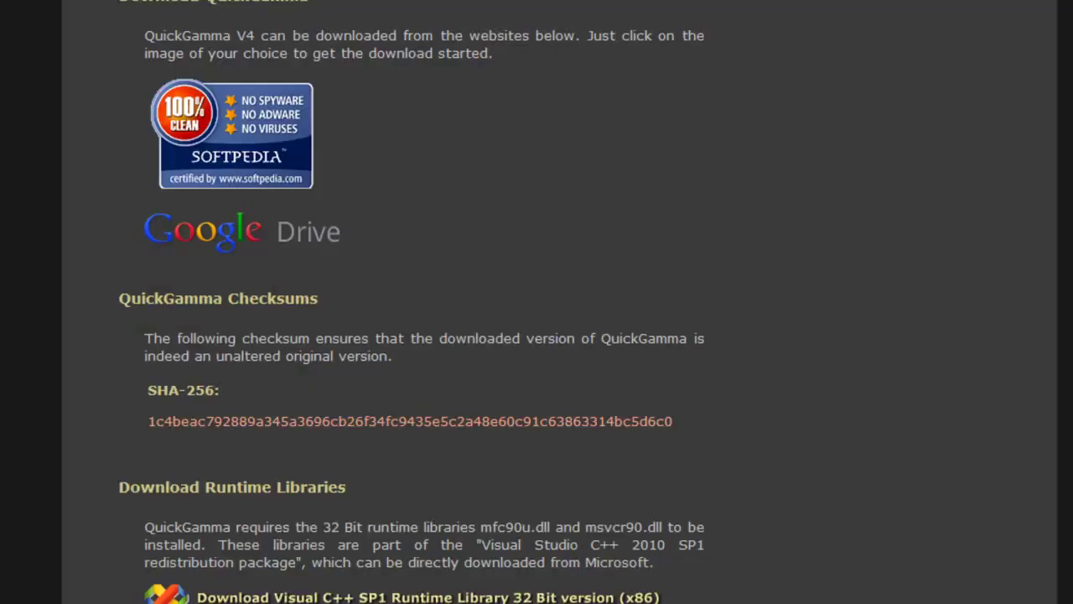
Step: Scroll the QuickGamma page from its introduction down to the download and runtime library sections
scroll(574, 220, up, 5)
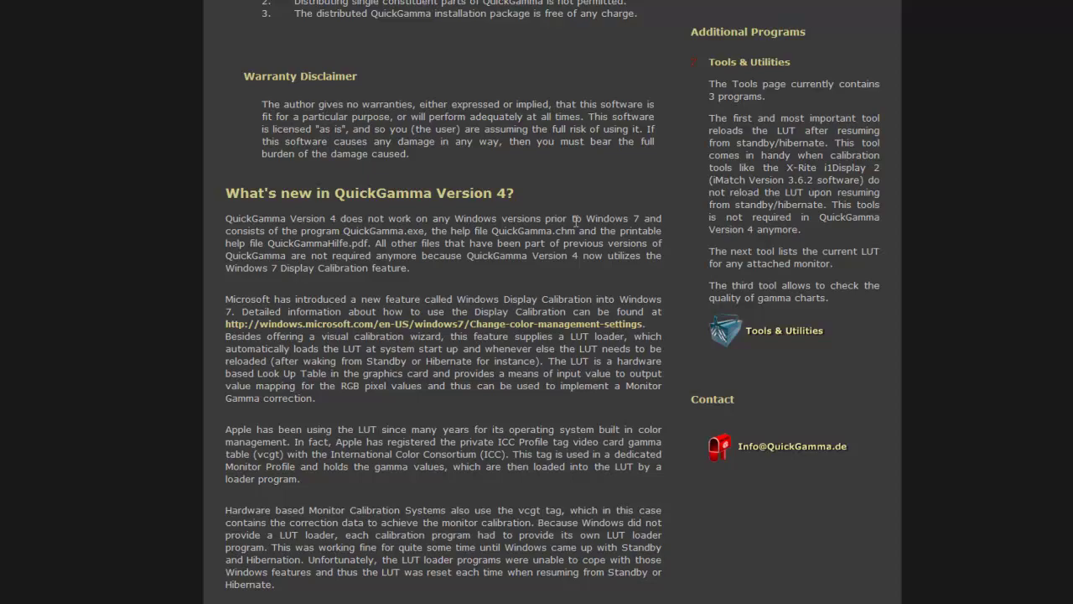
scroll(575, 220, up, 9)
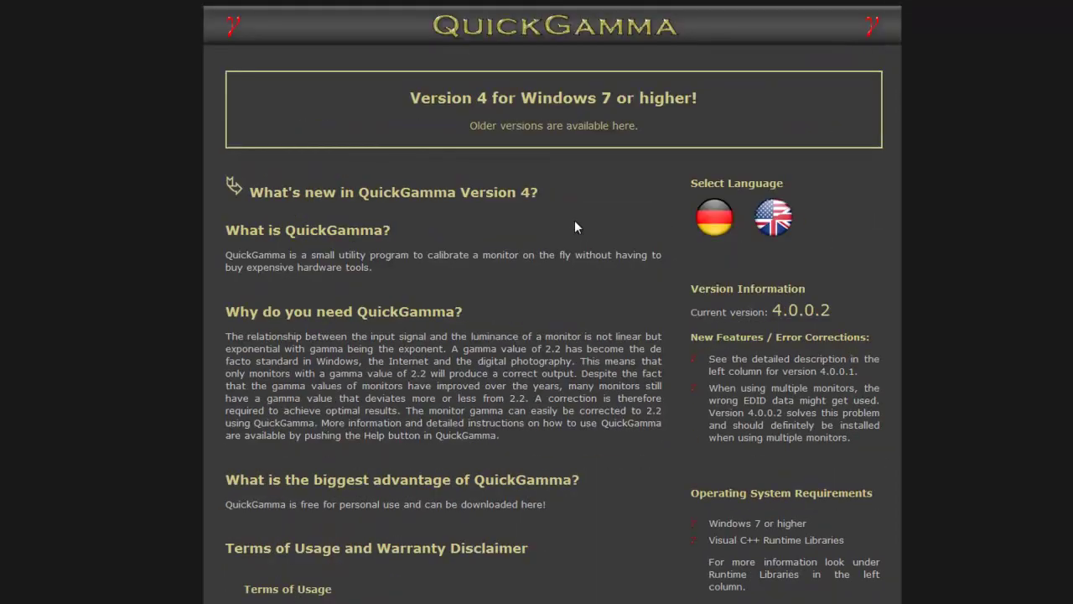
scroll(575, 224, down, 15)
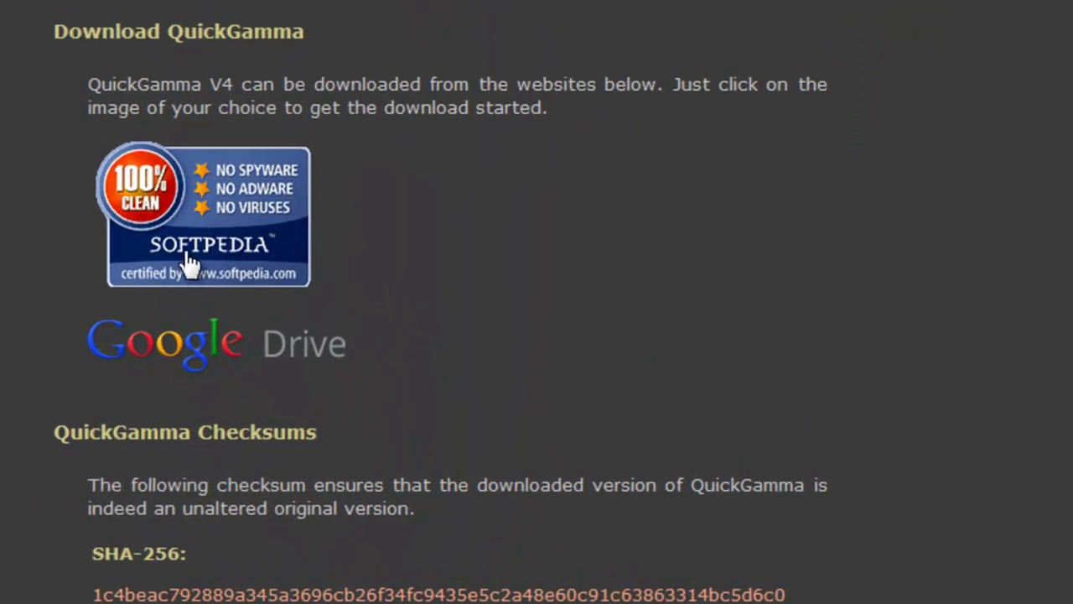
scroll(24, 263, down, 3)
scroll(253, 386, down, 3)
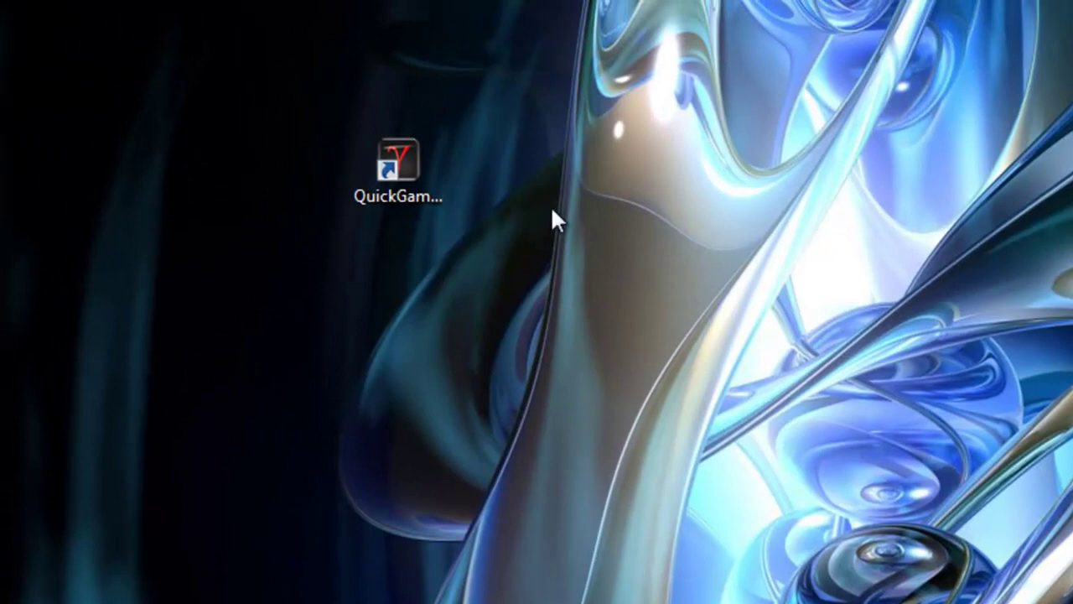
Step: Launch QuickGamma from the desktop shortcut and pick the third Generic PnP Monitor to calibrate
double_click(407, 172)
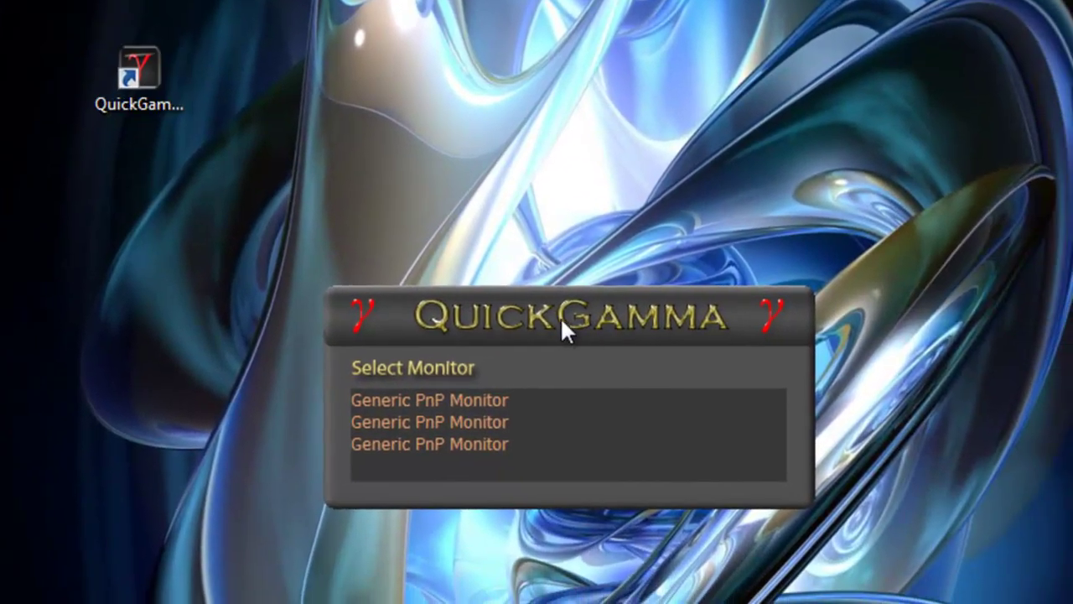
drag(560, 316, 698, 311)
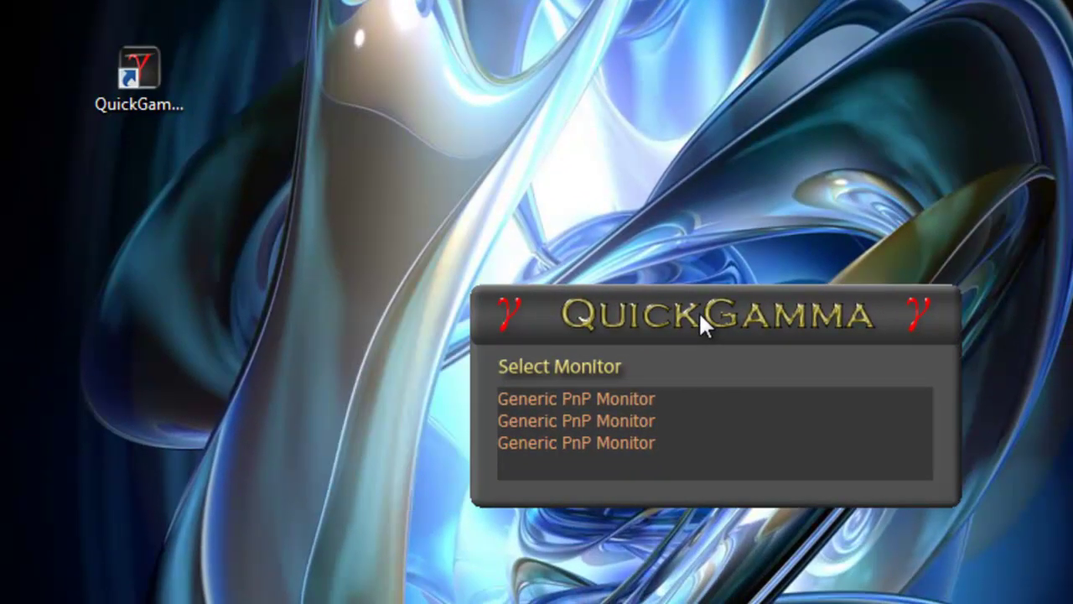
click(628, 445)
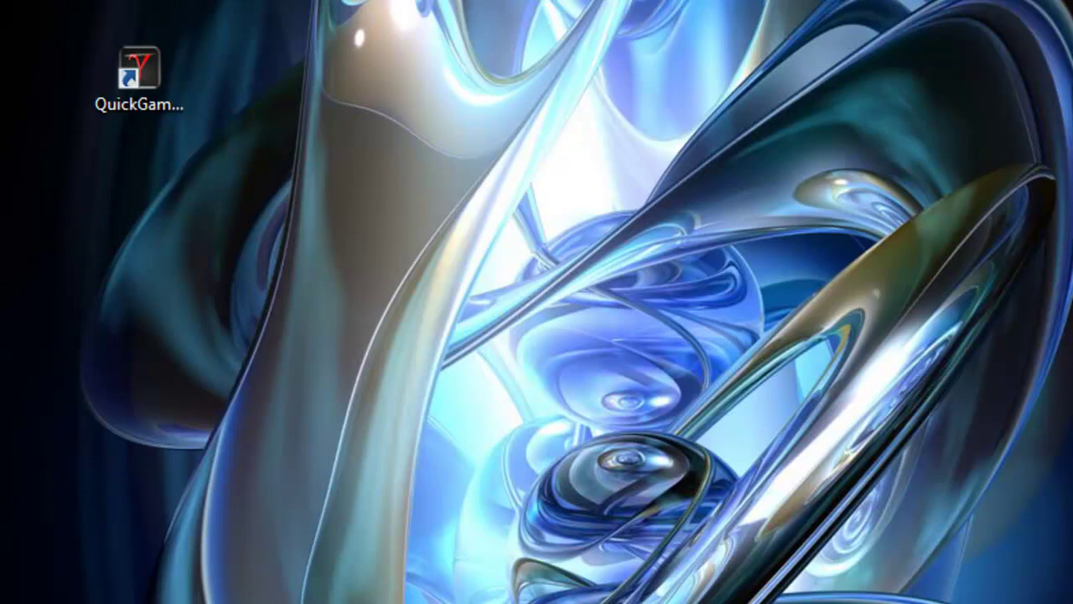
double_click(135, 65)
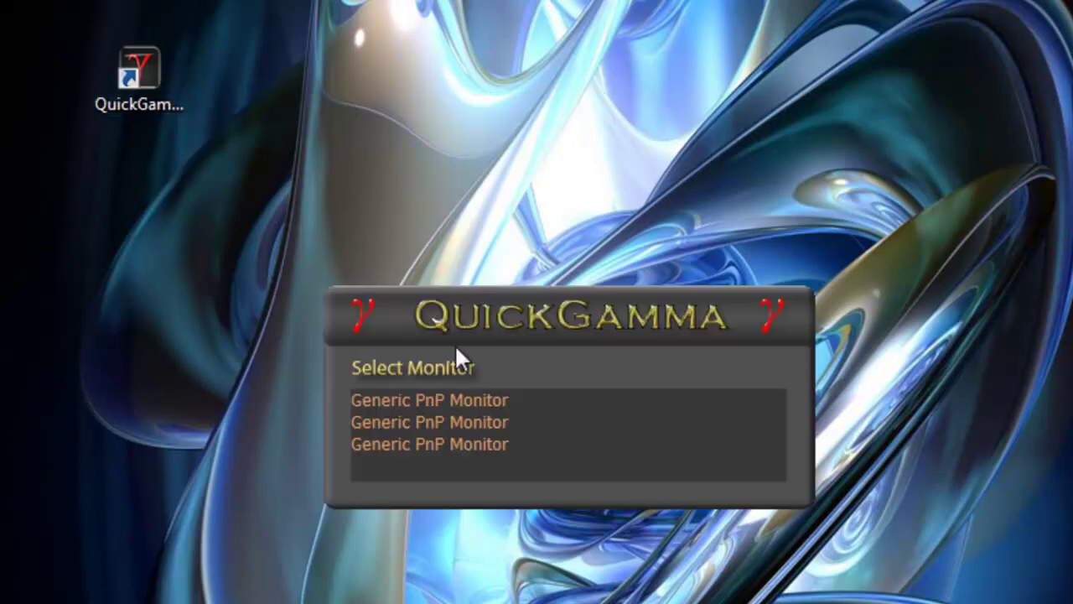
click(512, 401)
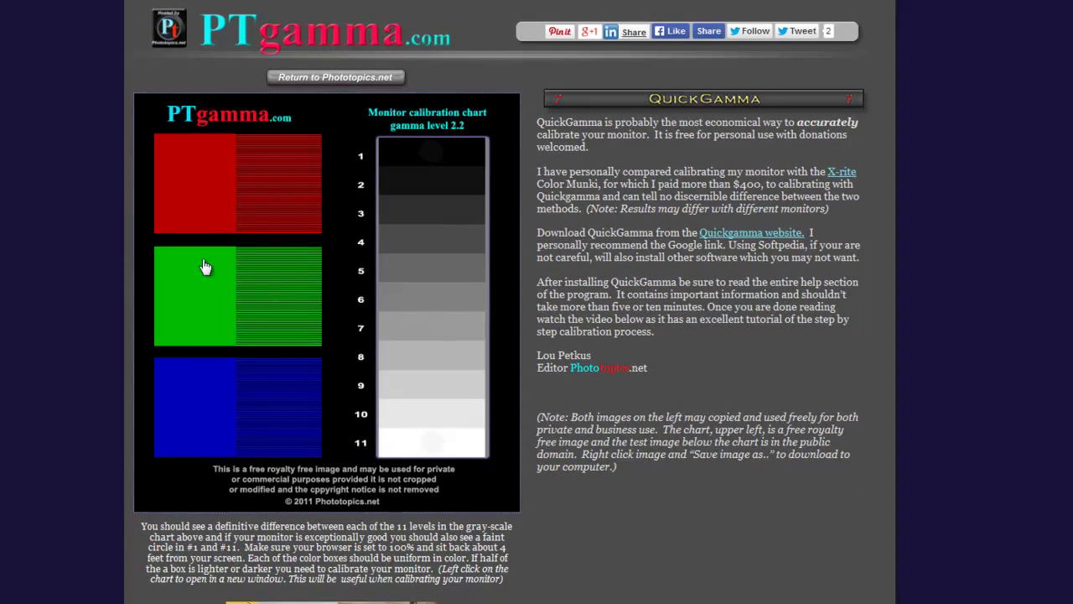
Step: Open the PTgamma calibration chart in its own window, positioned beside QuickGamma
click(329, 283)
drag(745, 48, 143, 110)
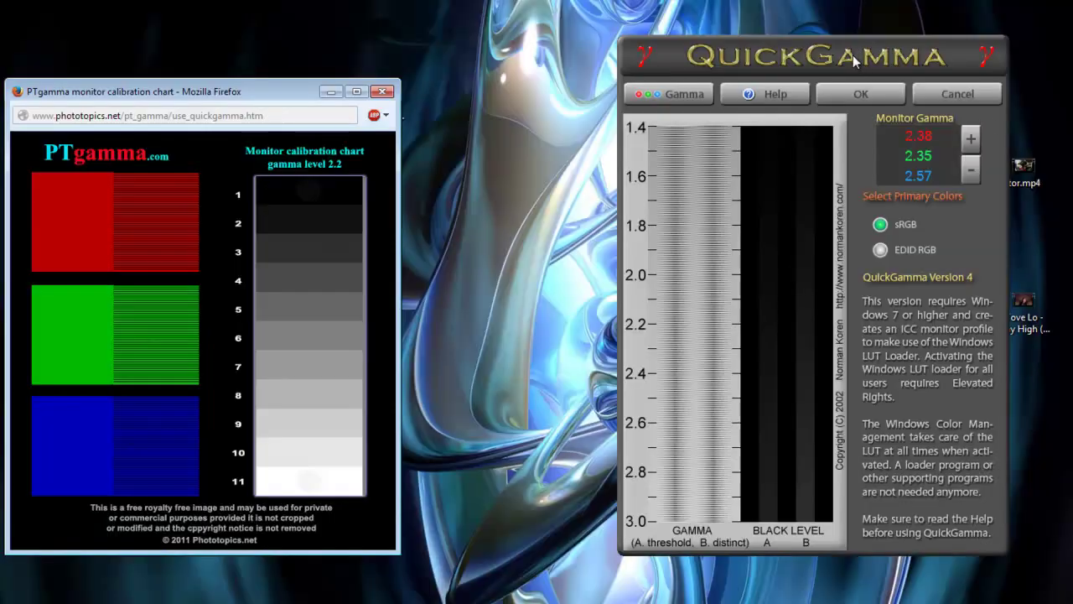
drag(263, 98, 402, 54)
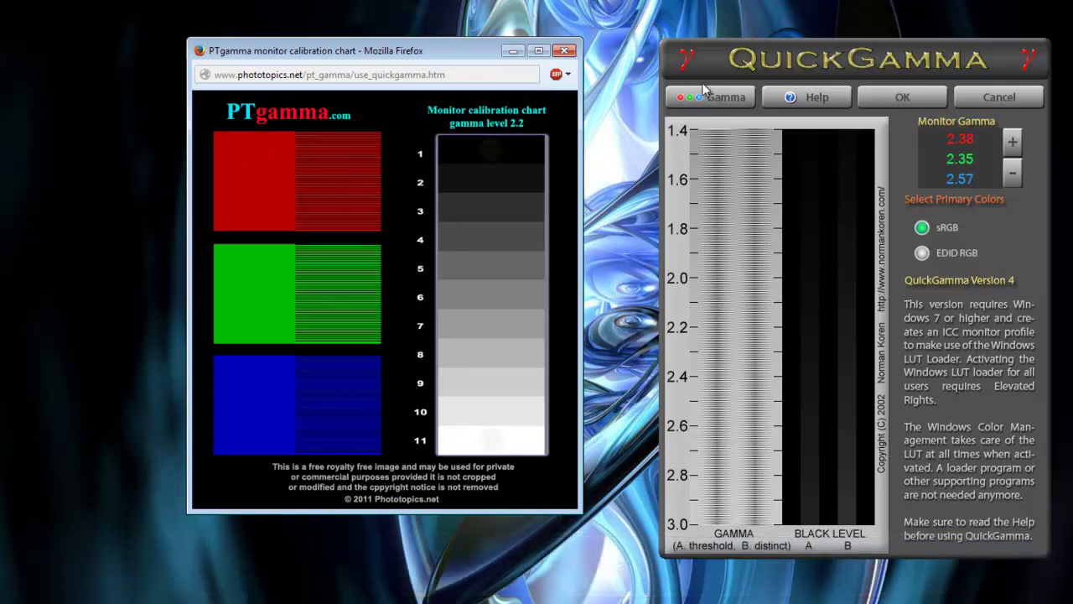
Step: Bring up separate RGB gamma adjustment and tune green gamma to 2.35 against the chart
click(723, 101)
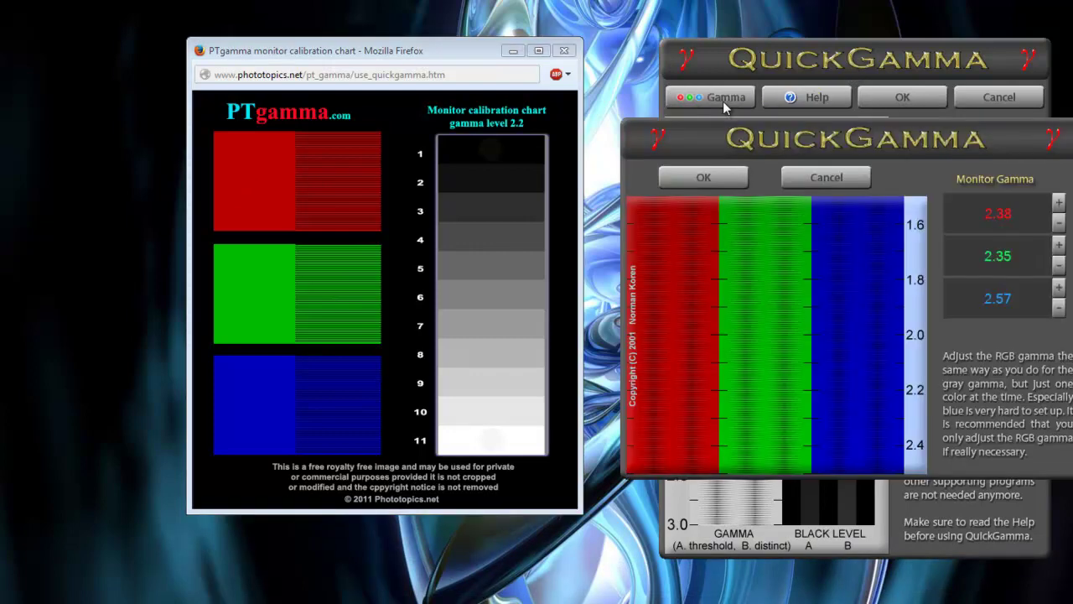
drag(769, 140, 820, 87)
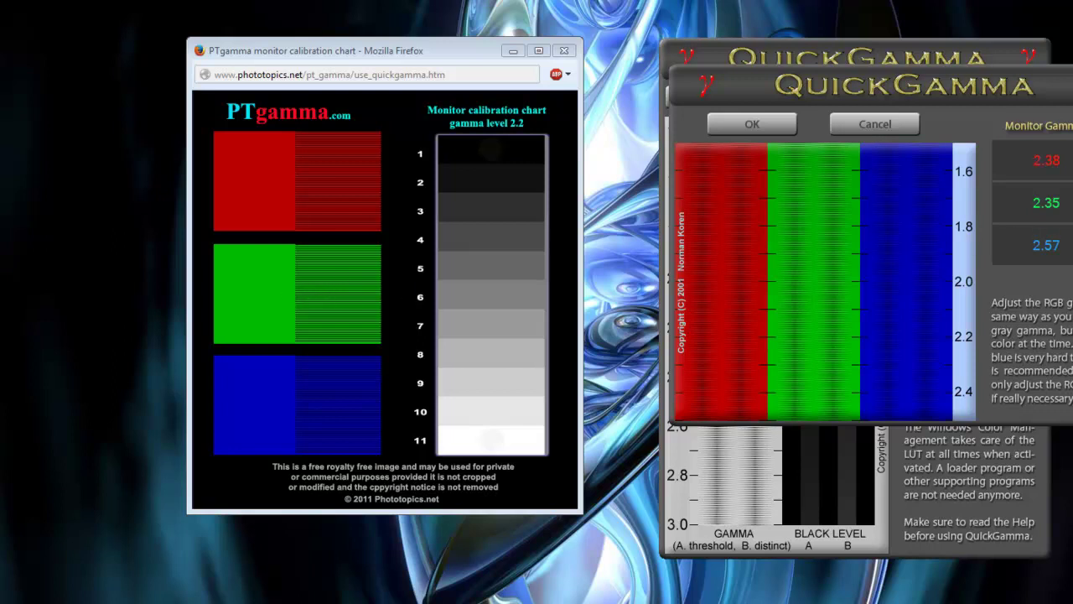
key(Down)
key(Down)
key(Down)
key(Down)
key(Down)
key(Down)
key(Down)
key(Down)
key(Down)
key(Down)
key(Up)
key(Up)
key(Up)
key(Up)
key(Up)
key(Up)
key(Up)
key(Up)
key(Up)
key(Up)
key(Up)
Step: Accept the RGB settings, install the ICC profile as default, then close QuickGamma and the chart
click(761, 129)
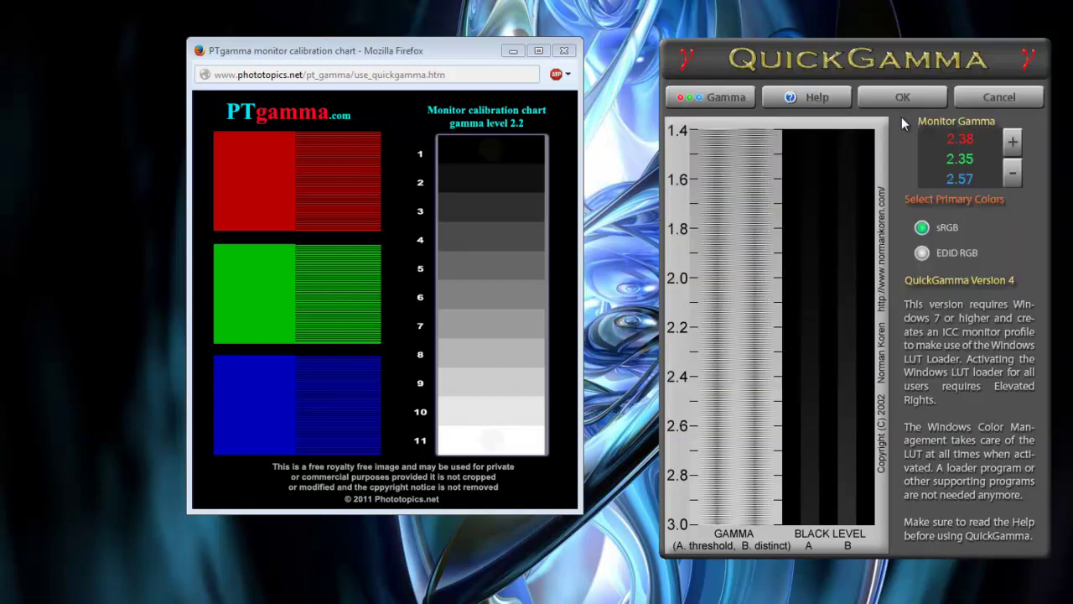
click(903, 99)
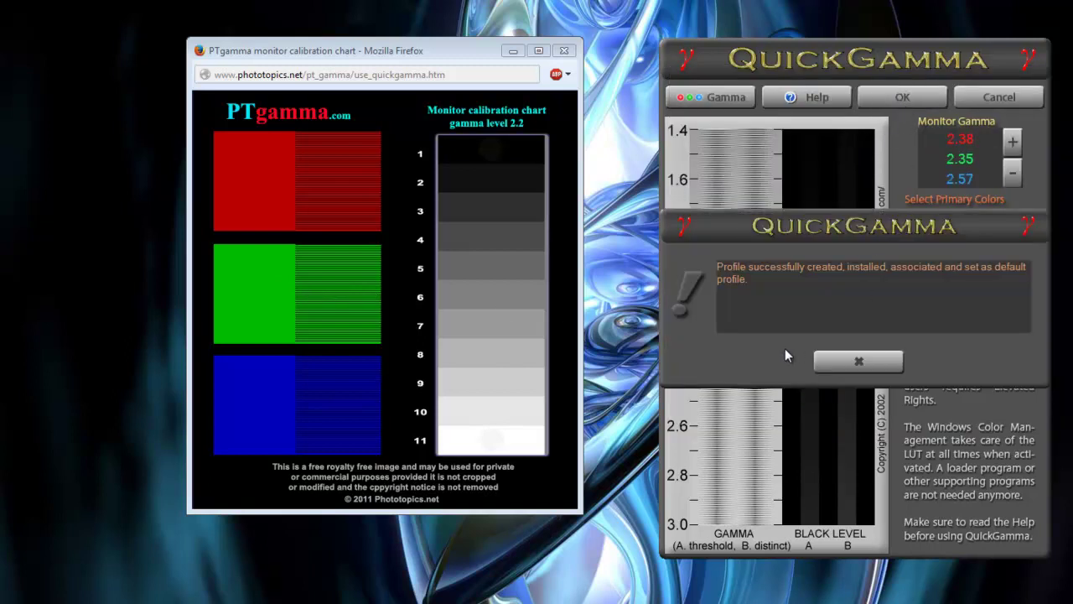
click(849, 362)
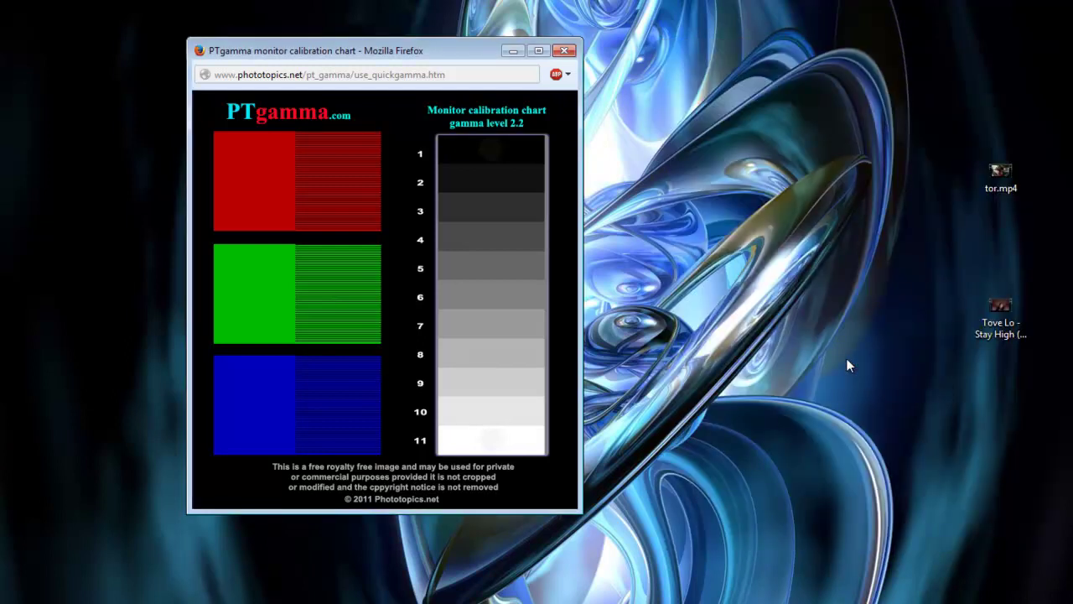
click(566, 51)
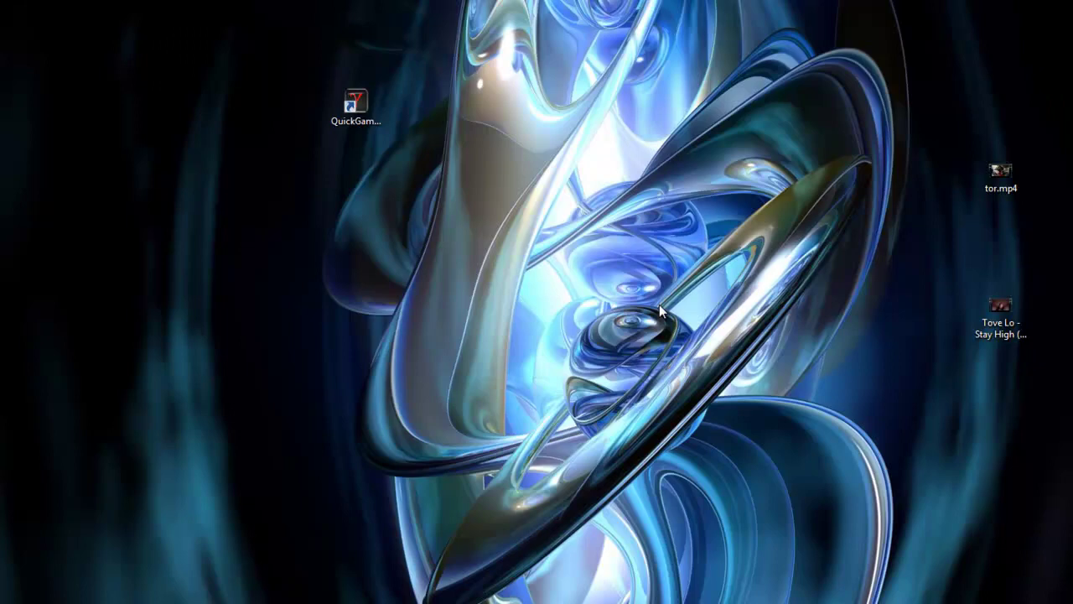
Step: Search the Windows Start menu for 'displ'
key(super)
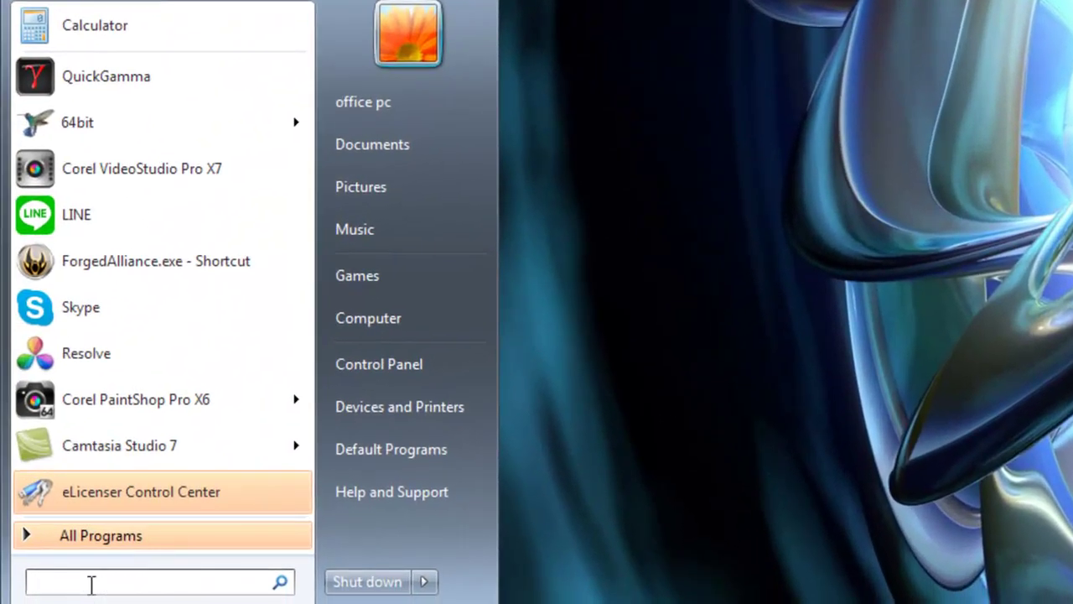
text(displ)
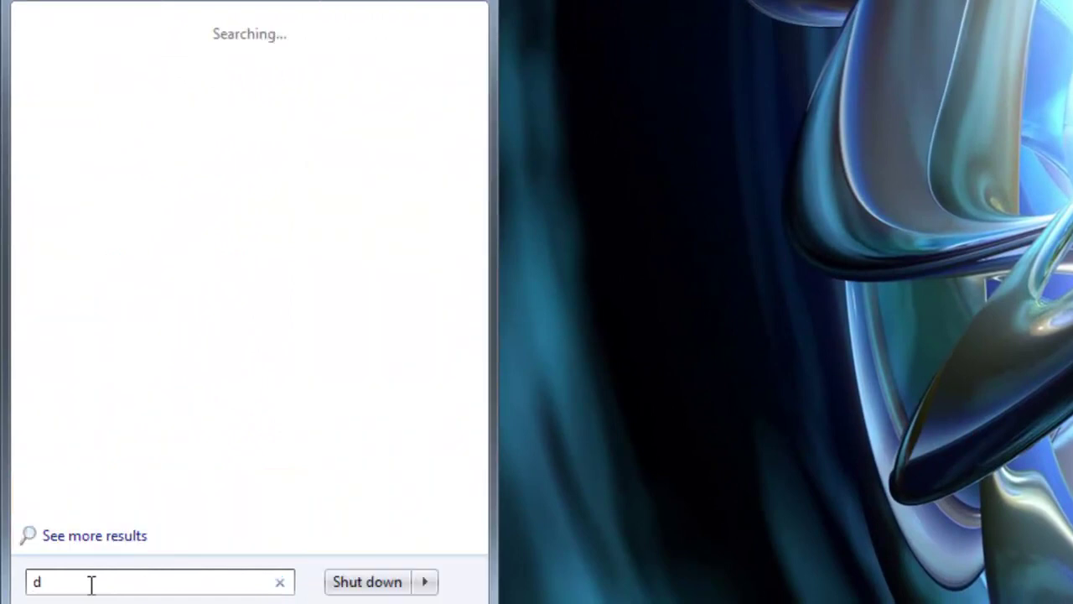